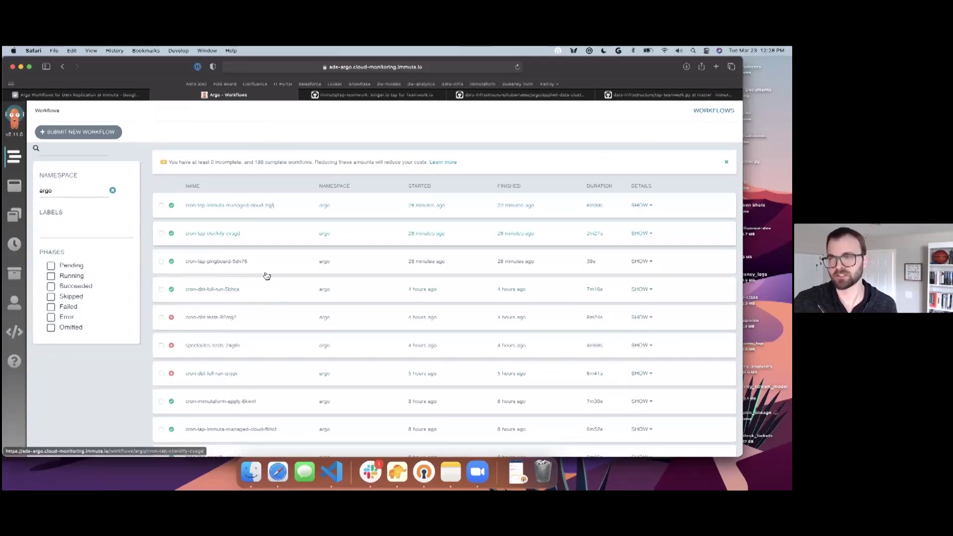
Step: Lay out the cron-tap-clockify-cvsgd workflow's graph vertically and inspect the root node's summary and containers
click(274, 213)
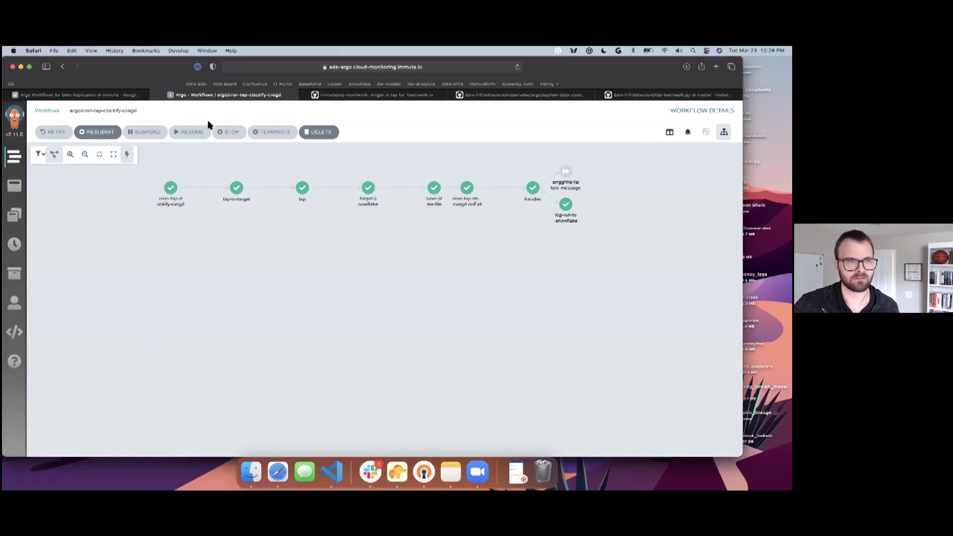
click(56, 156)
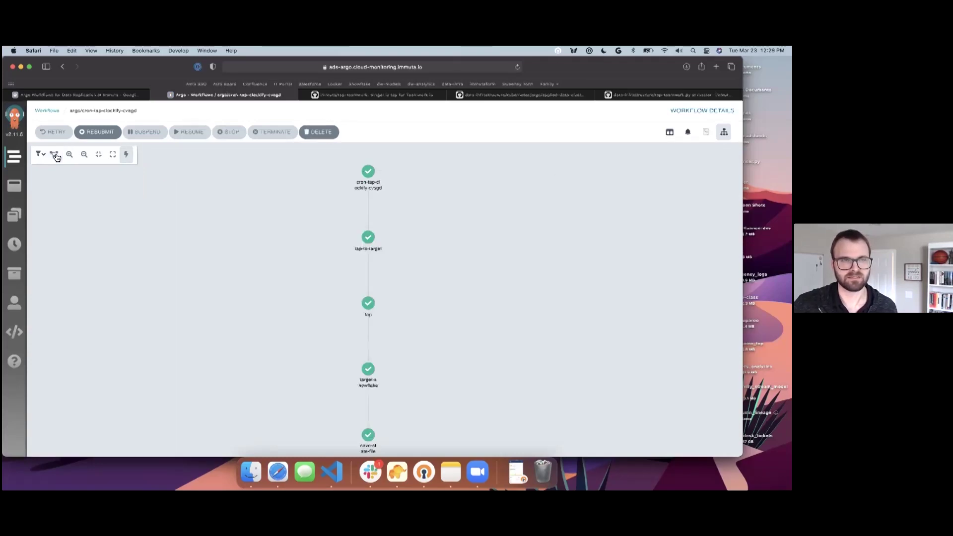
click(368, 171)
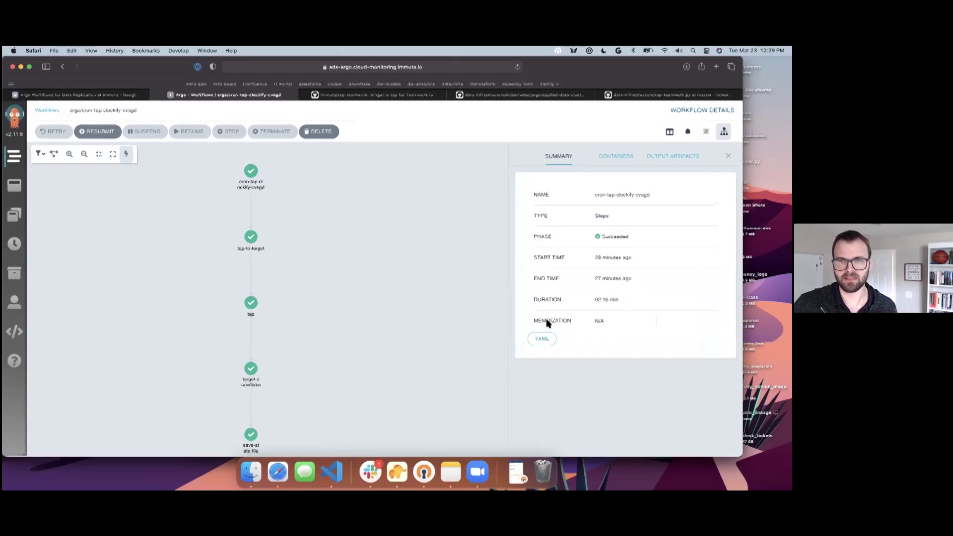
click(618, 157)
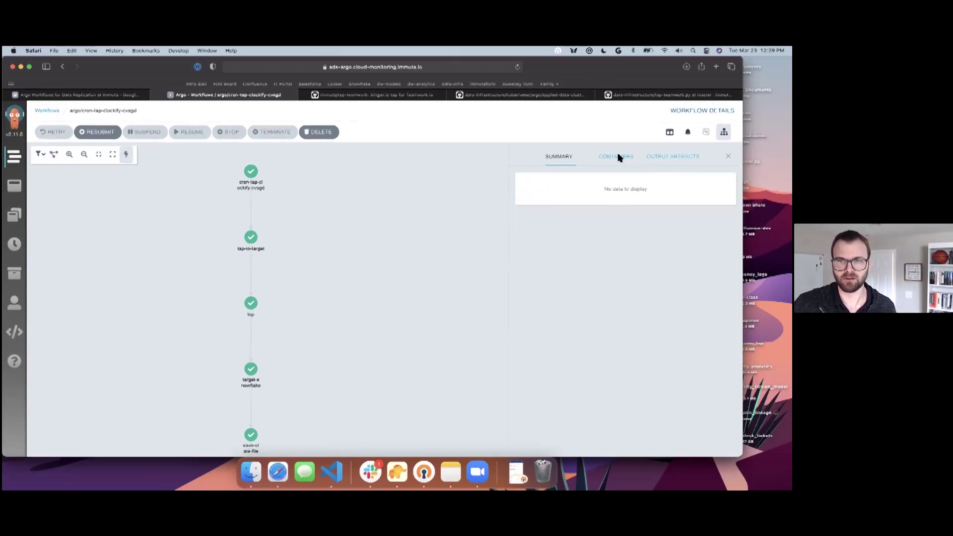
click(565, 155)
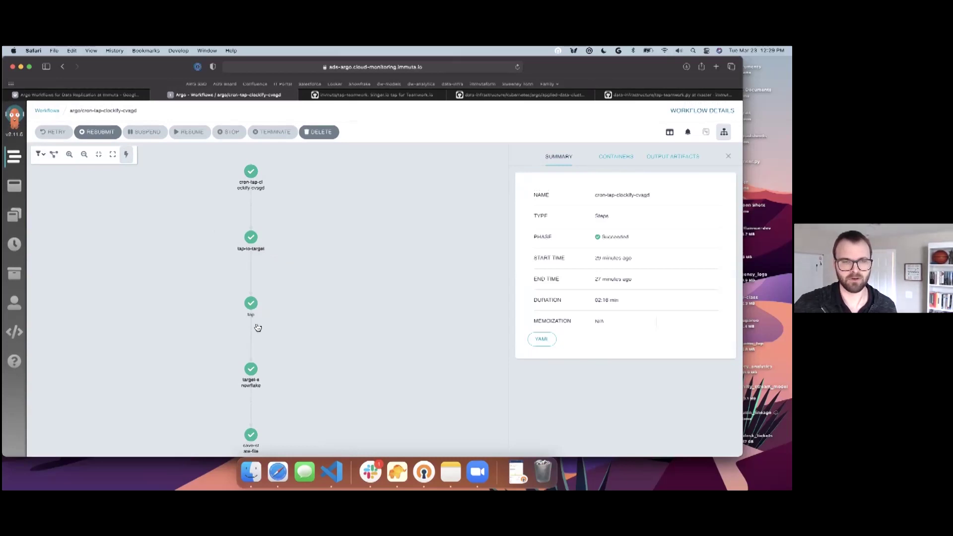
Step: Review the graph of the cron-tap-clockify-cvsgd workflow down to its exit handler and resubmit the workflow
scroll(256, 328, down, 2)
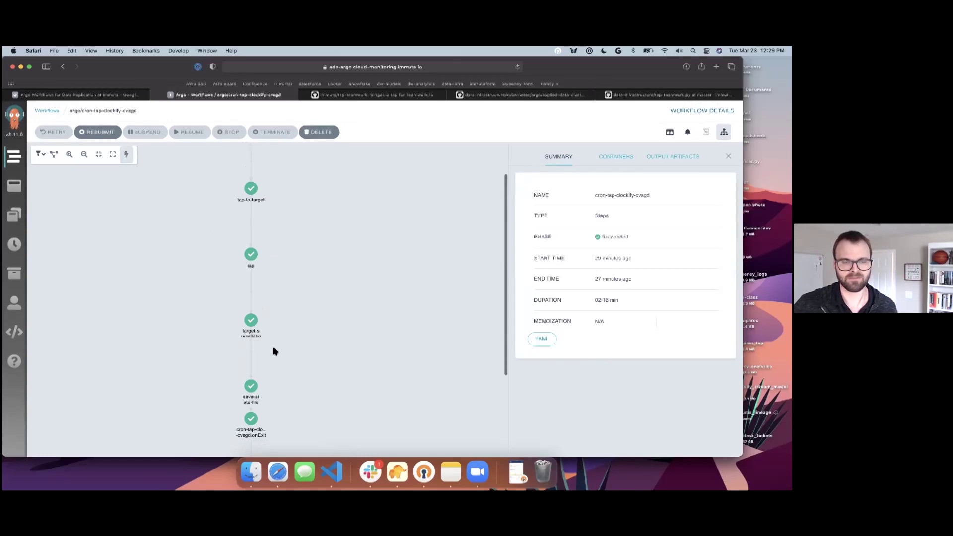
scroll(273, 352, down, 3)
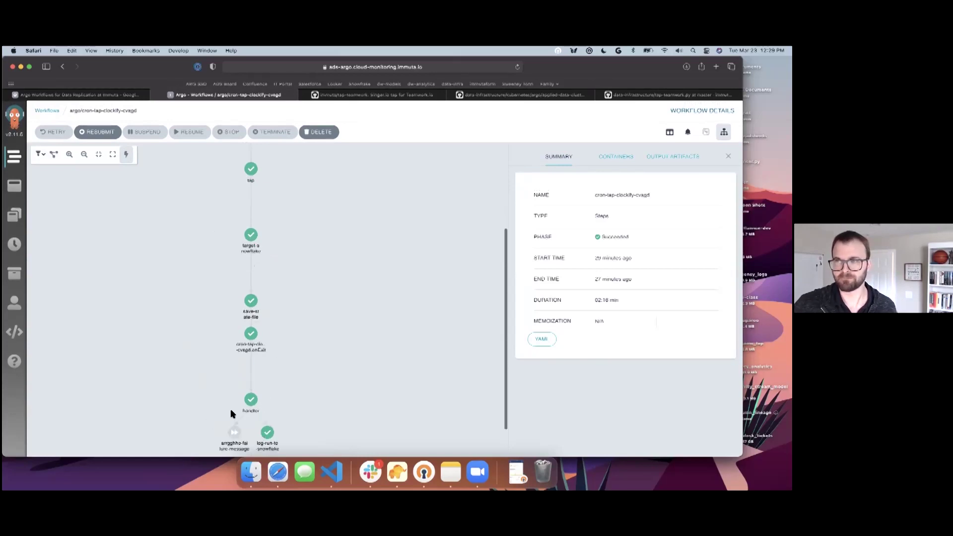
scroll(149, 180, up, 5)
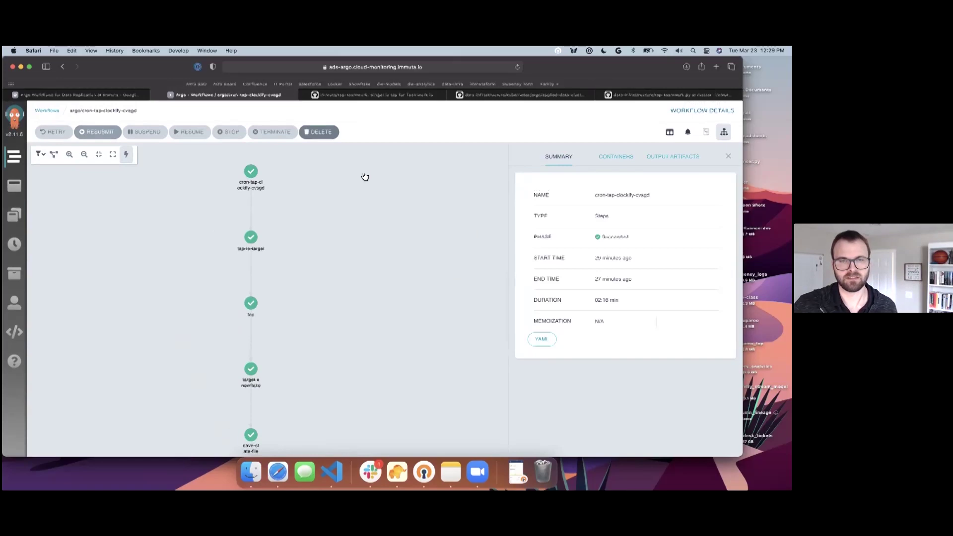
key(Return)
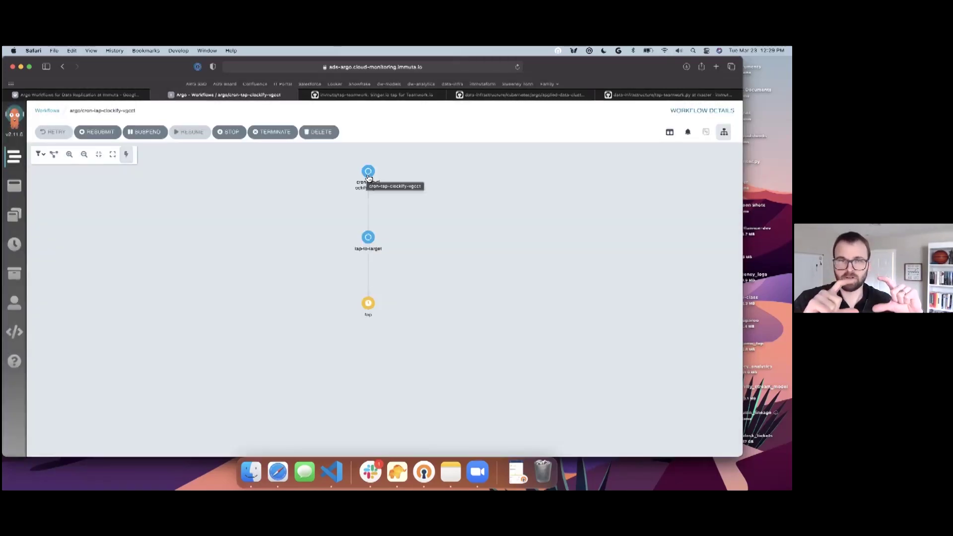
Step: Inspect the resubmitted run's root node summary and the parameters of its tap-to-target step
click(367, 172)
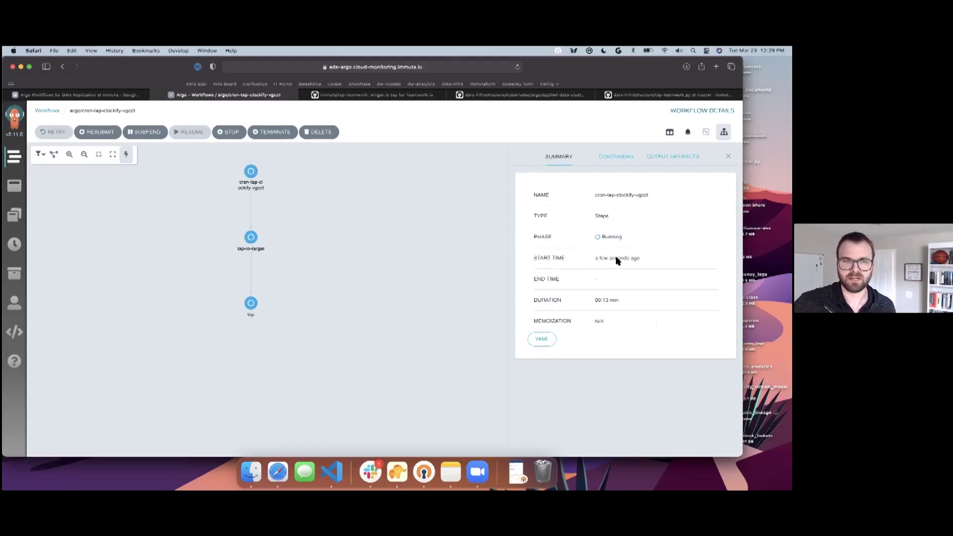
click(246, 241)
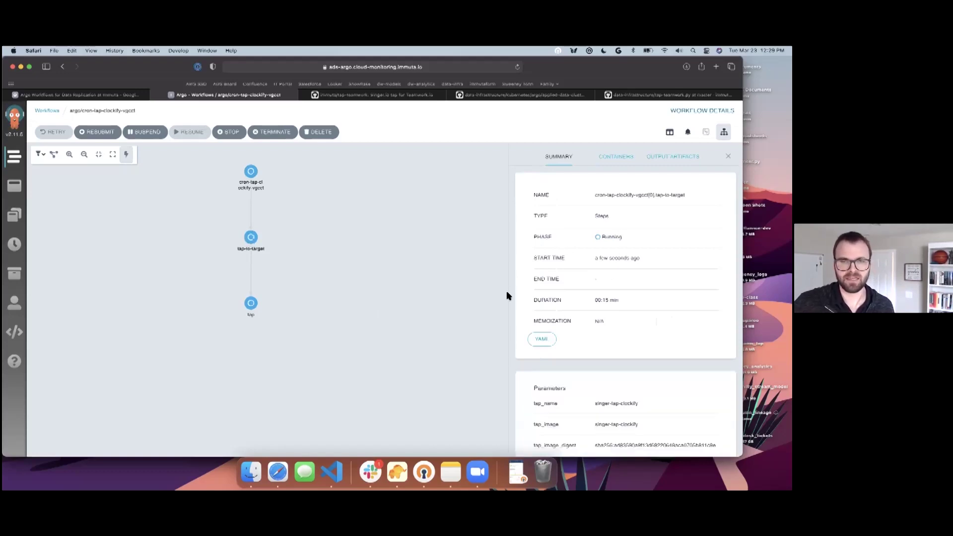
scroll(506, 296, down, 5)
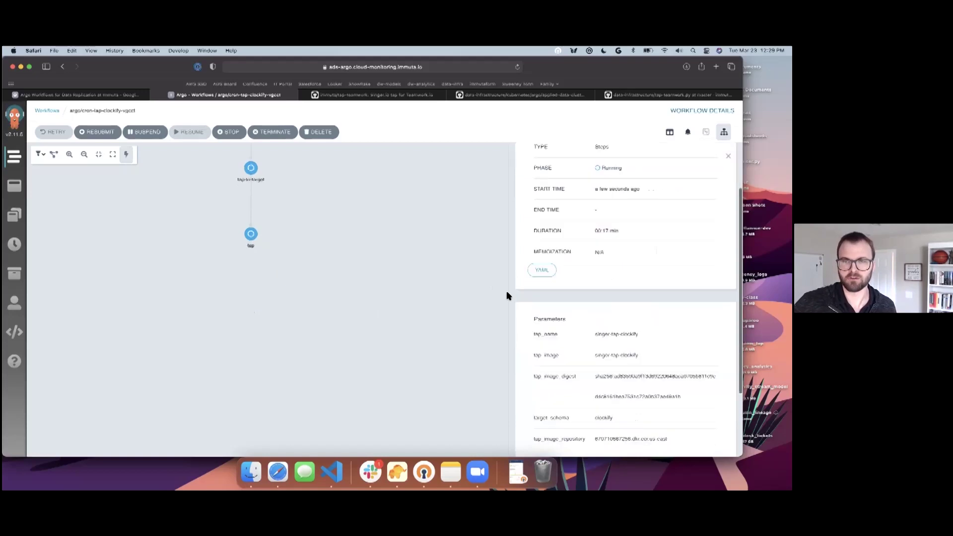
scroll(528, 300, down, 3)
scroll(527, 300, up, 5)
scroll(503, 289, up, 2)
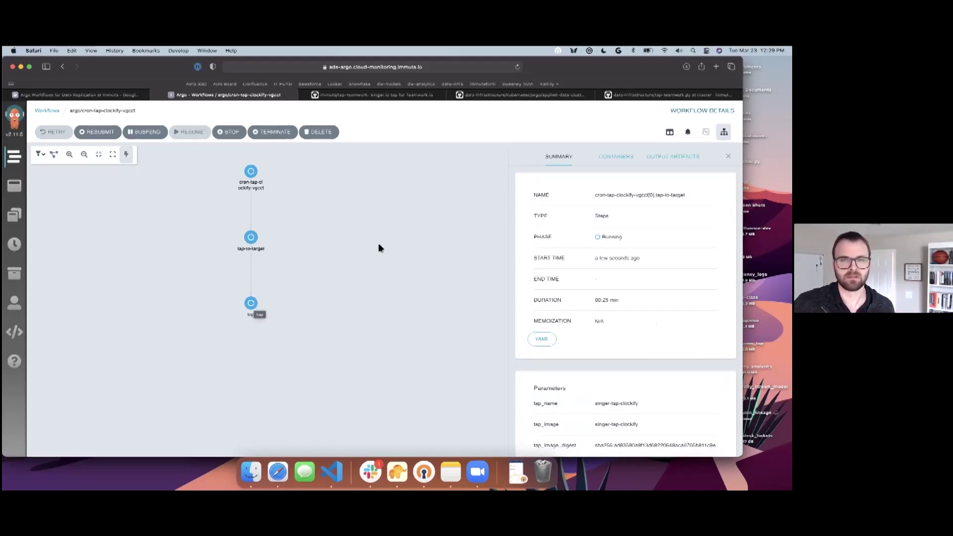
Step: Read the running tap step's container logs and check its pod events
click(251, 303)
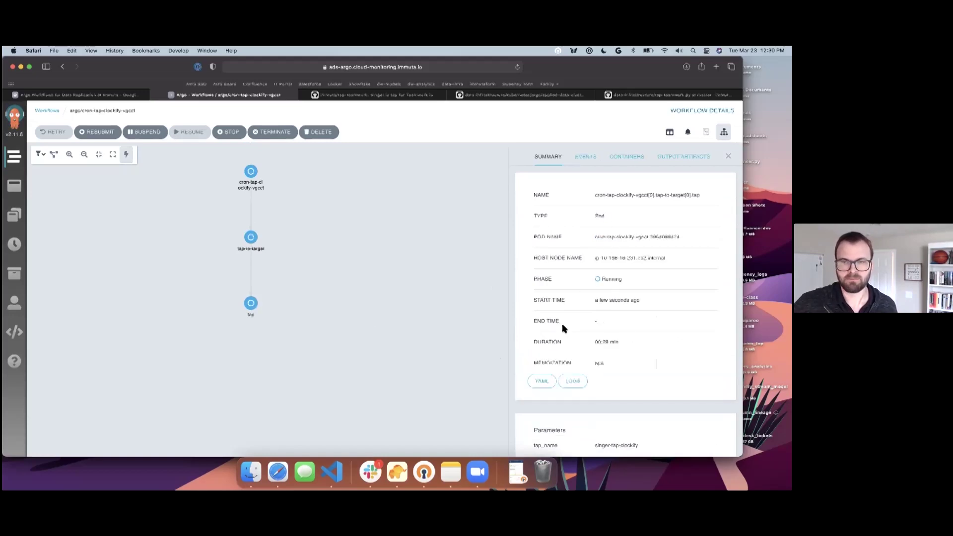
click(584, 382)
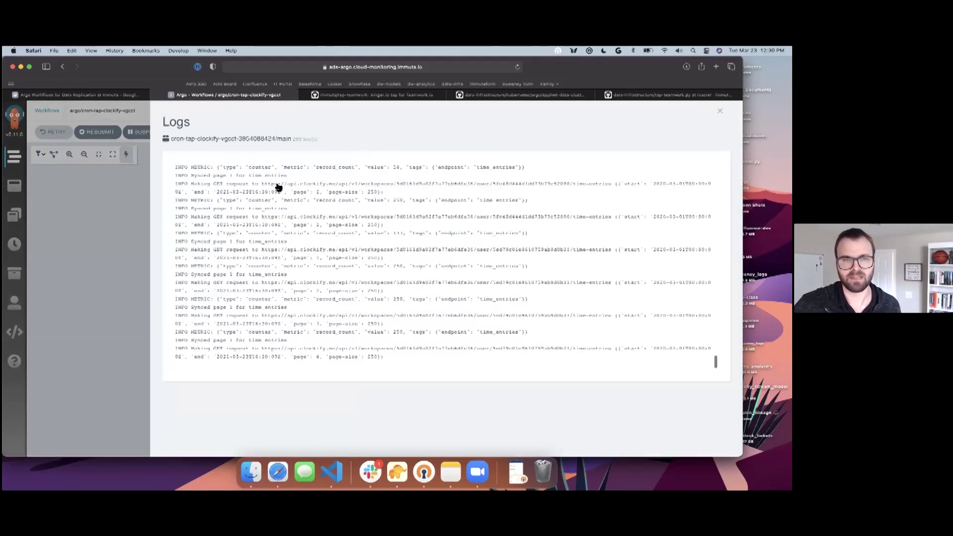
triple_click(415, 198)
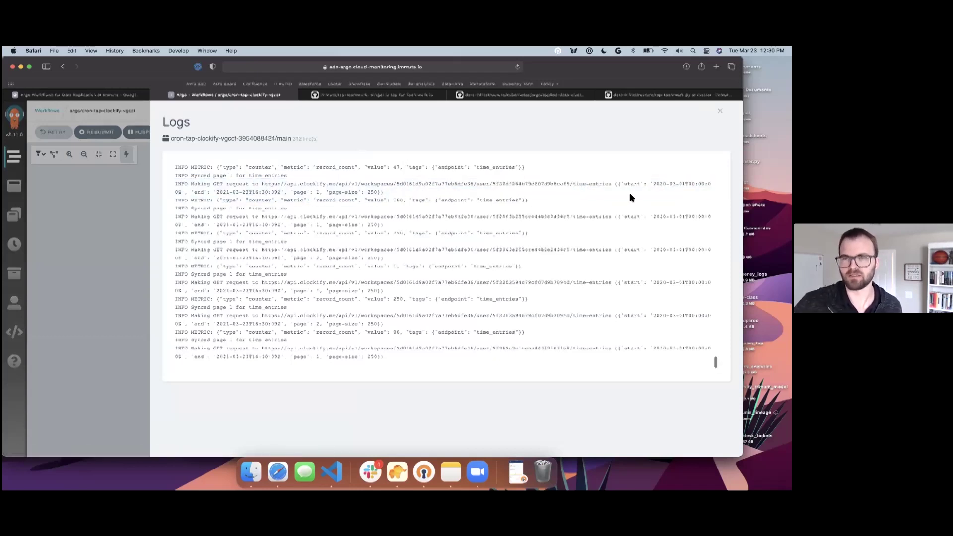
drag(621, 185, 687, 192)
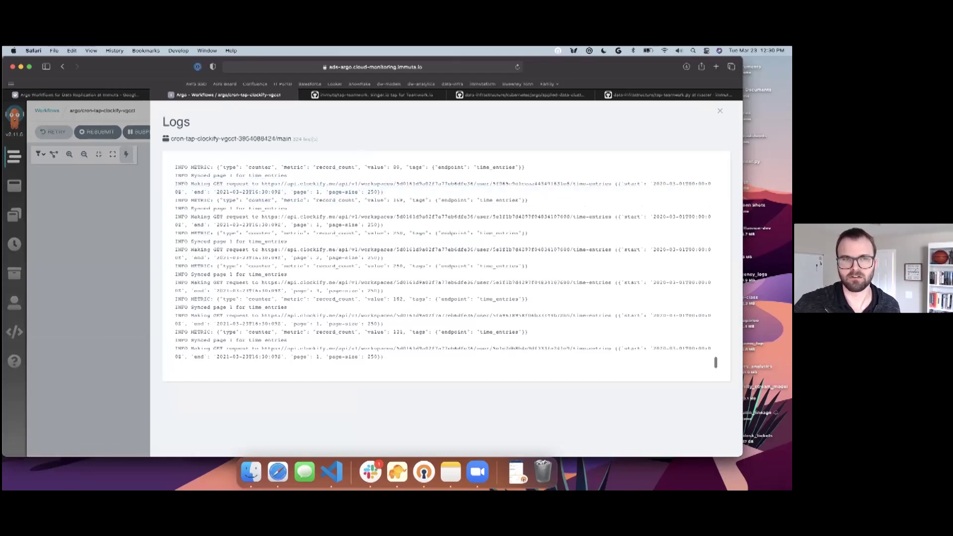
drag(448, 183, 290, 199)
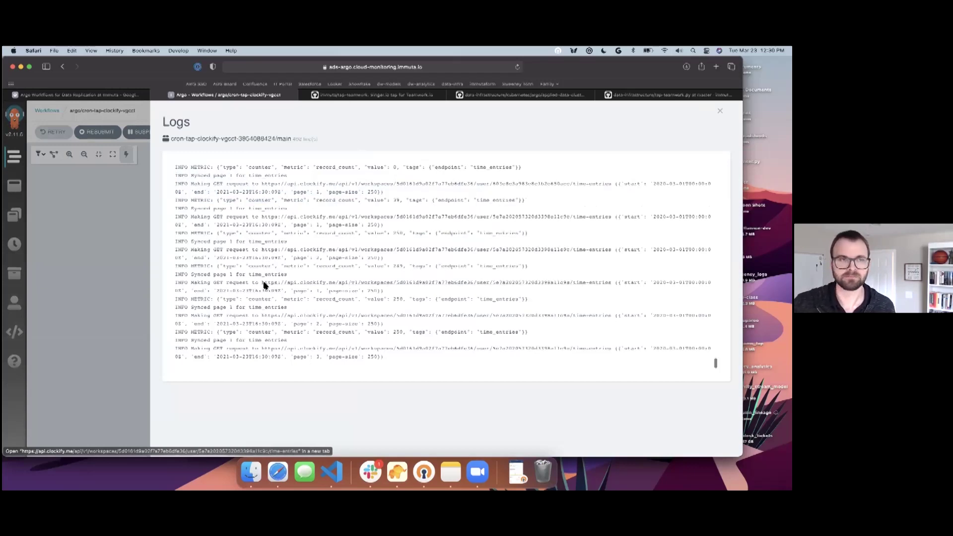
click(108, 308)
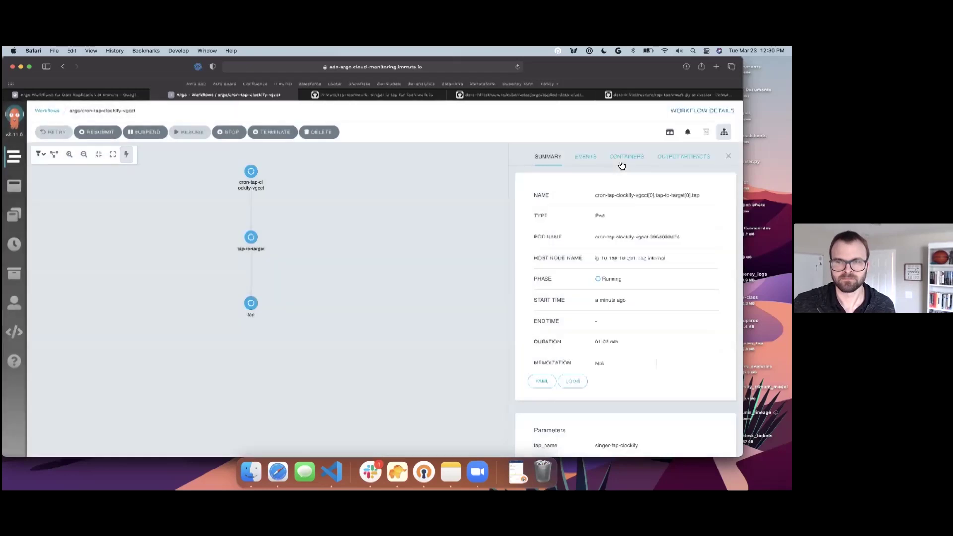
click(586, 157)
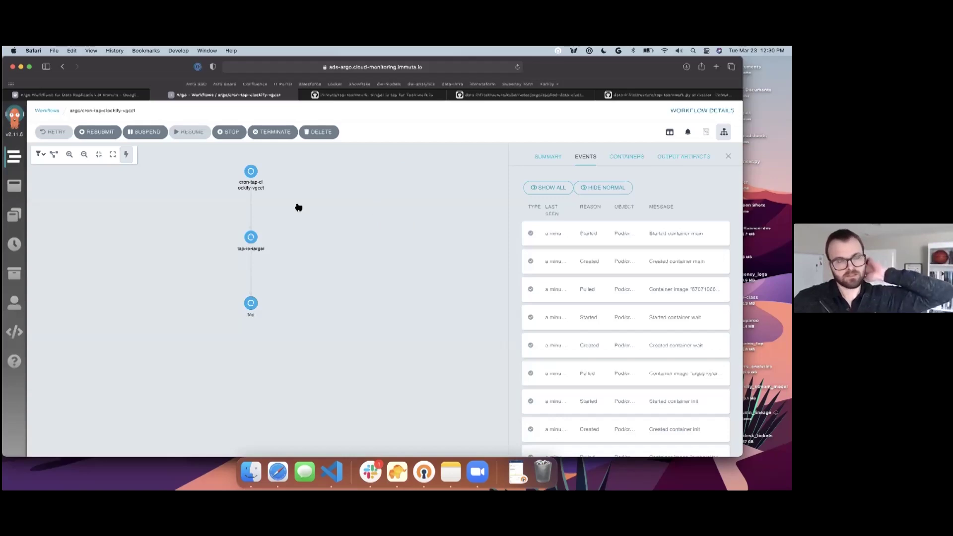
click(113, 157)
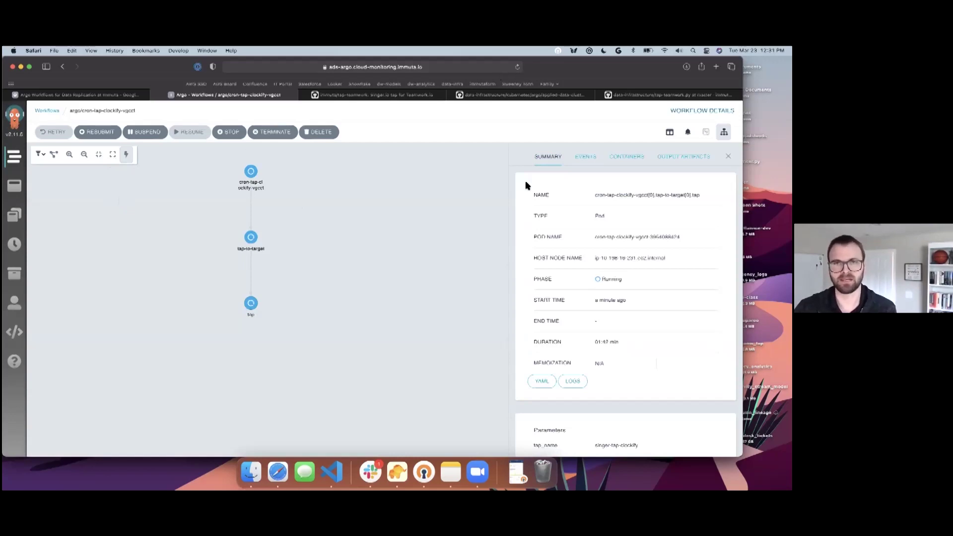
Step: Look through the workflows, workflow templates, cron workflows, archived workflows, user info and server API documentation
click(14, 156)
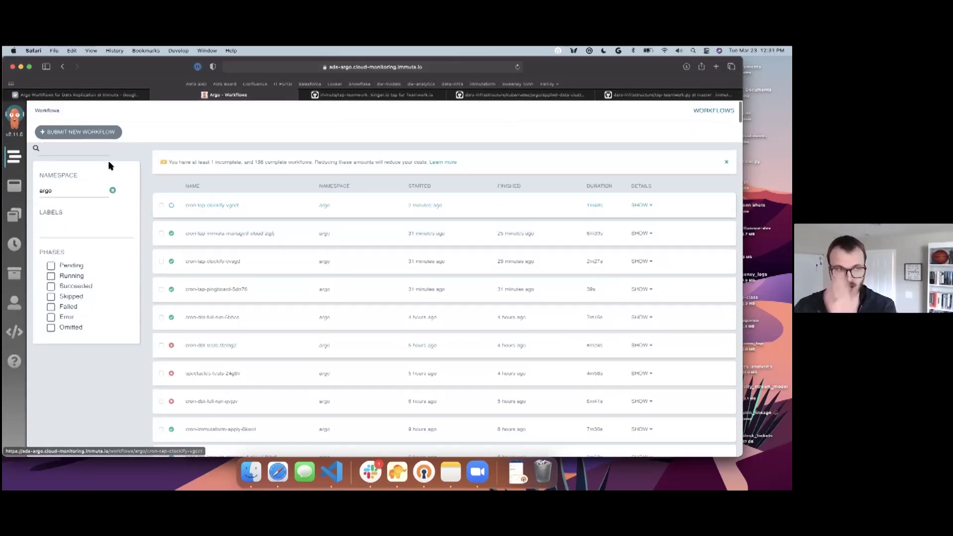
click(14, 186)
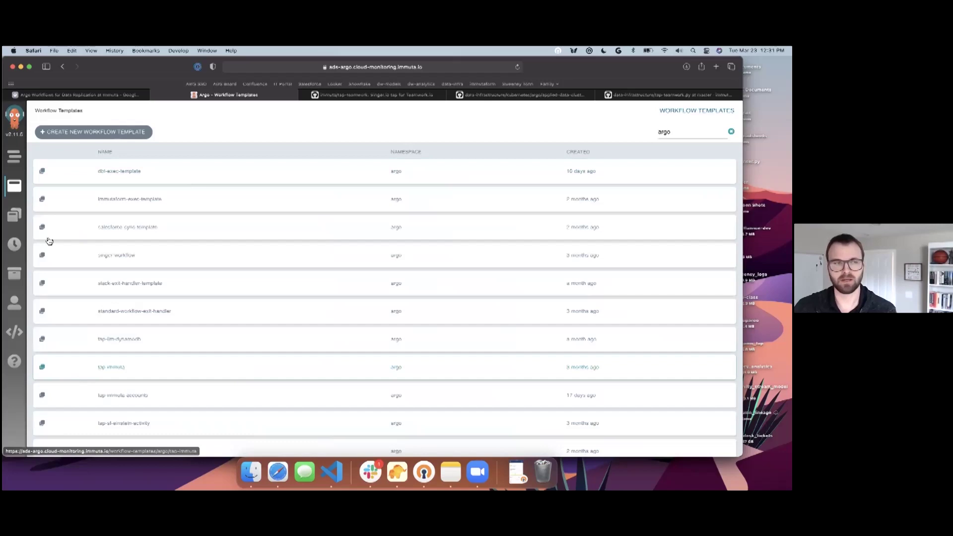
click(13, 248)
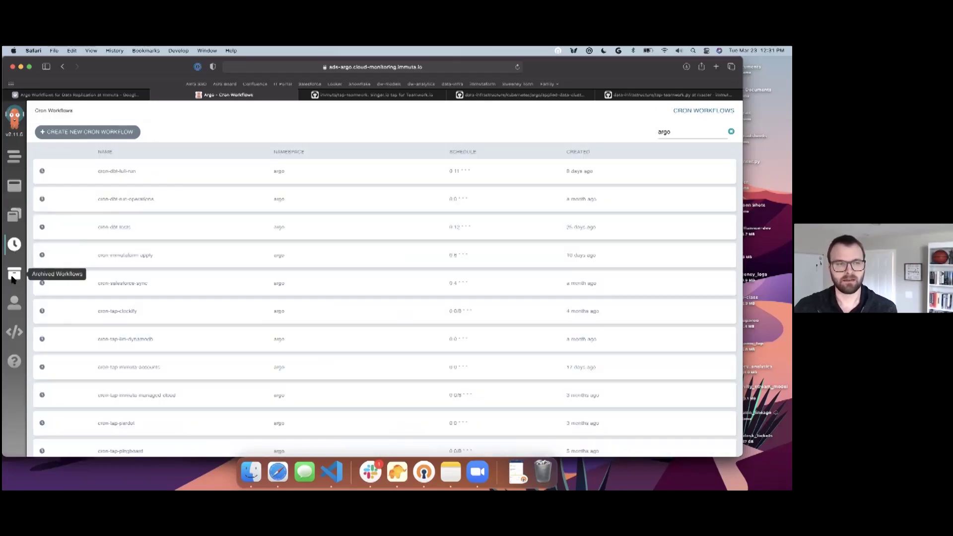
click(14, 276)
click(14, 302)
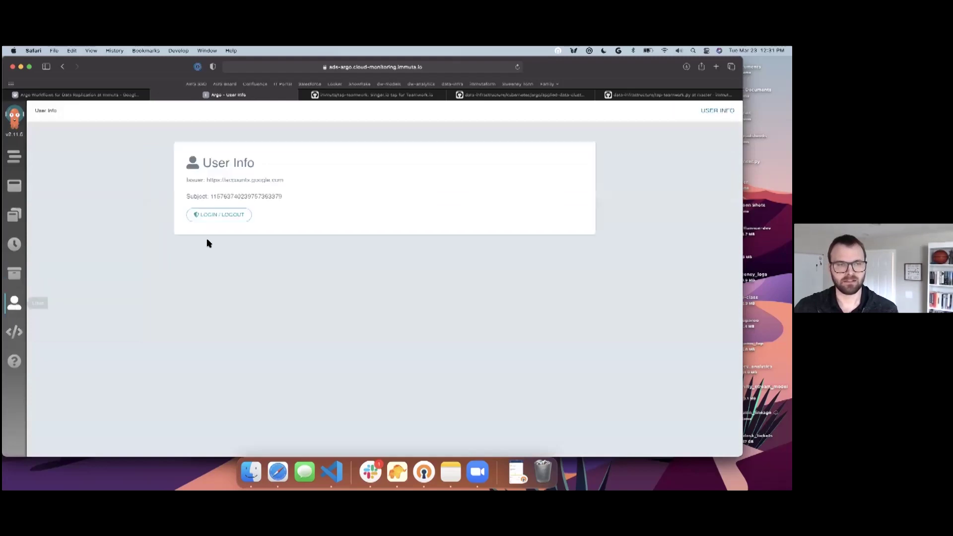
click(13, 333)
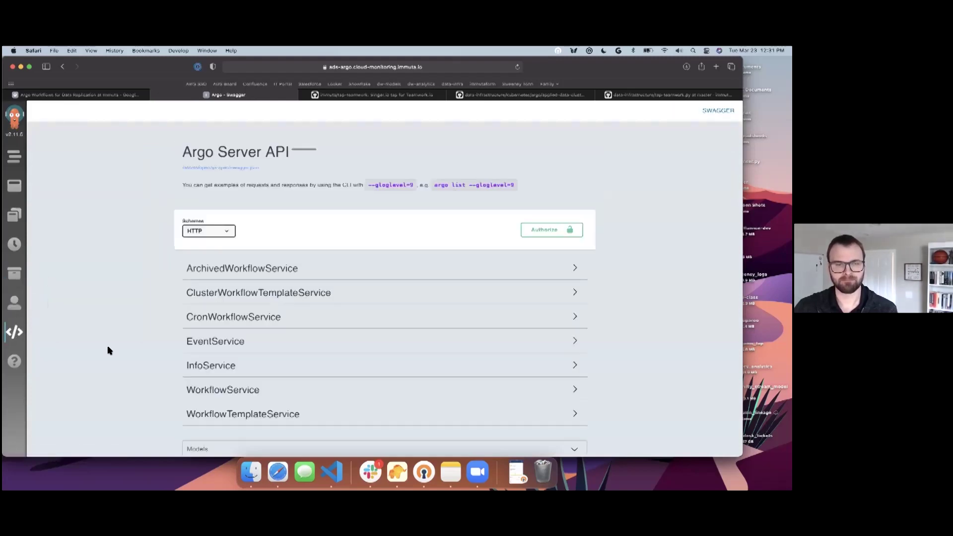
scroll(70, 159, down, 5)
scroll(50, 159, up, 5)
Step: Reopen the cron-tap-clockify-vgcct run from the workflow list and examine its step graph through to the exit handler
click(14, 157)
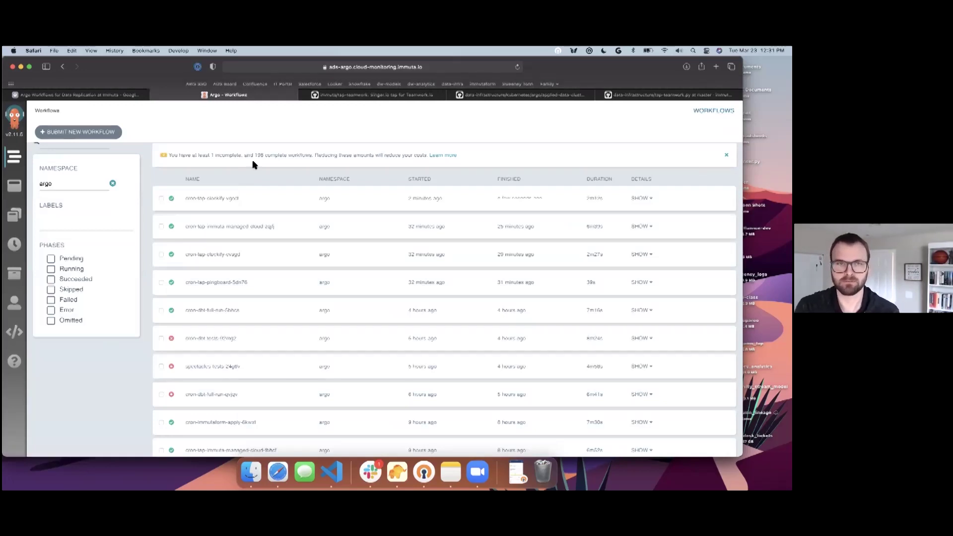
click(245, 198)
scroll(304, 285, down, 5)
scroll(320, 286, up, 1)
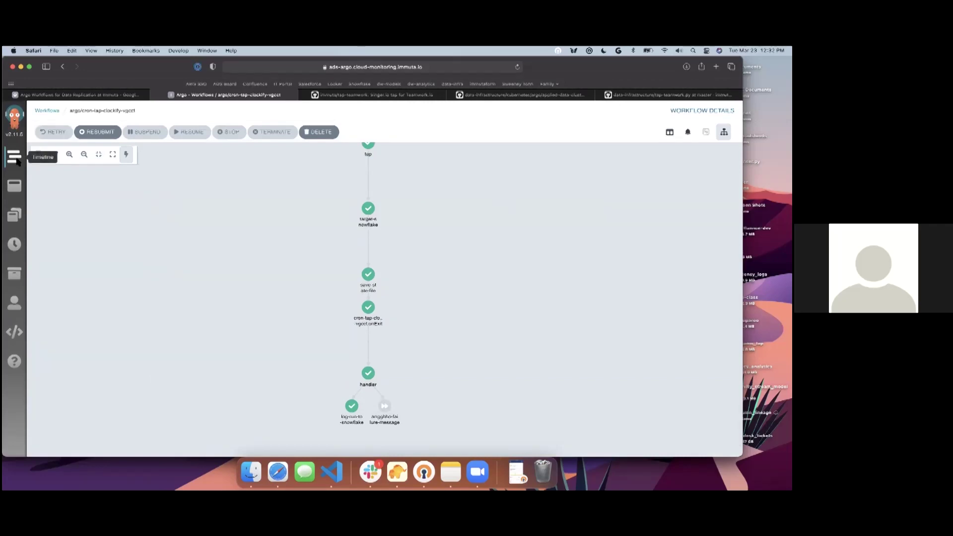
Step: Open the cron-dbt-tests-92mg2 workflow from the workflow list and read the logs of its failed schema test step
key(super+bracketleft)
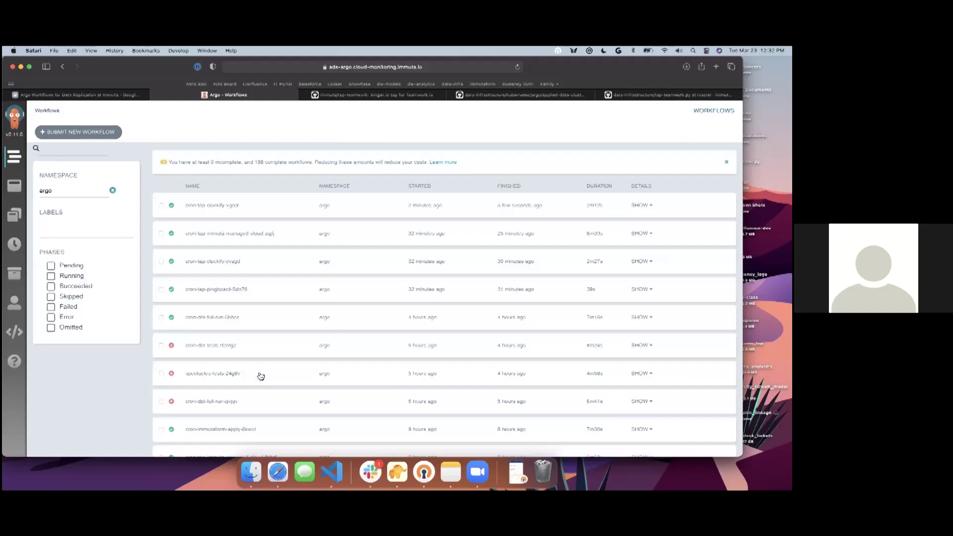
click(267, 350)
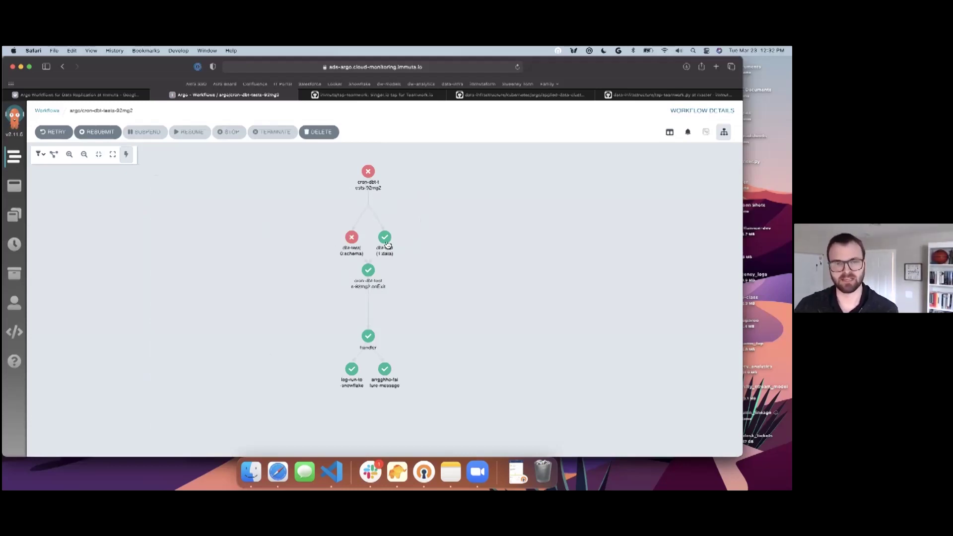
click(254, 178)
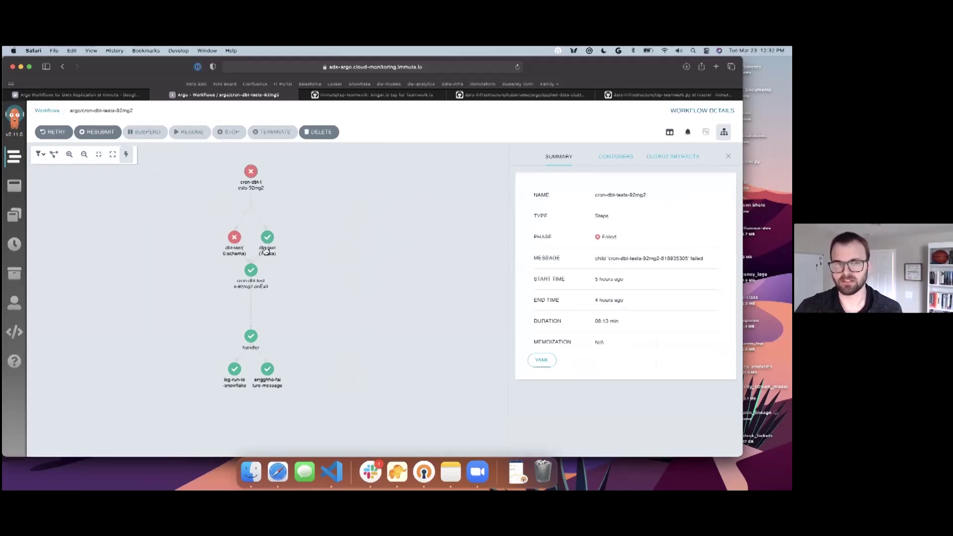
click(234, 239)
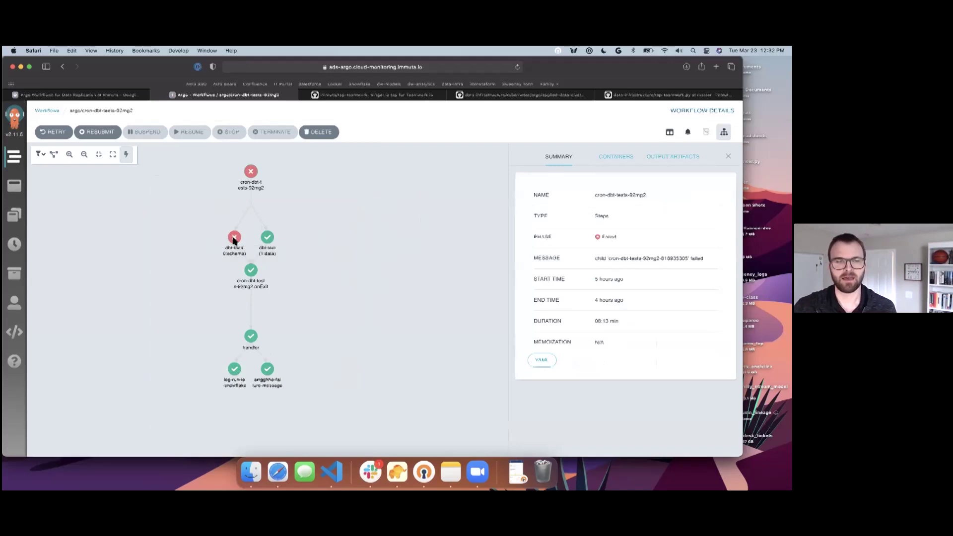
click(577, 445)
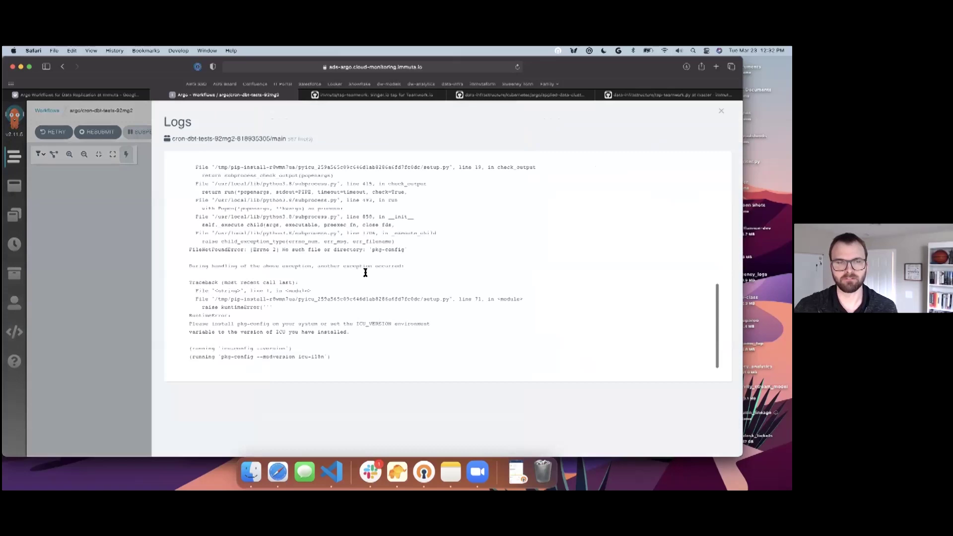
scroll(366, 272, up, 5)
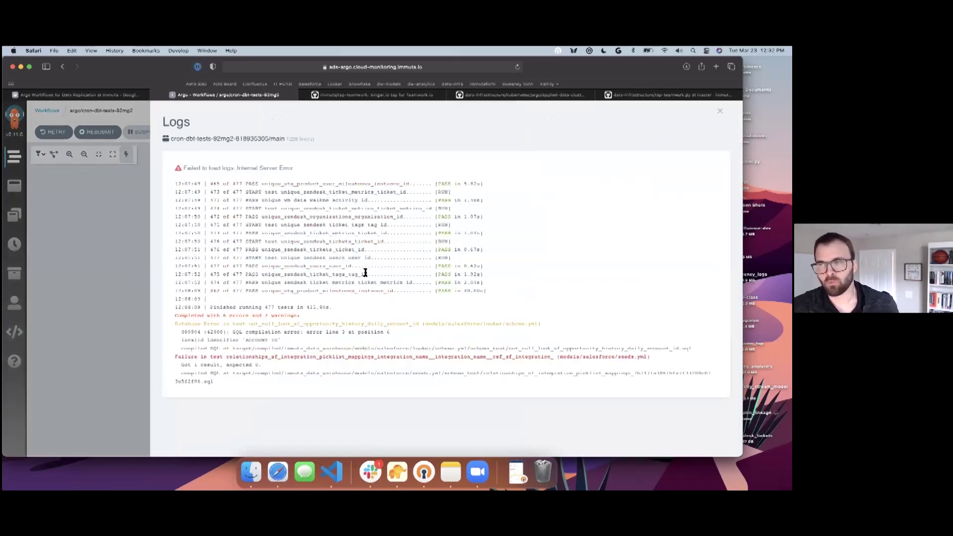